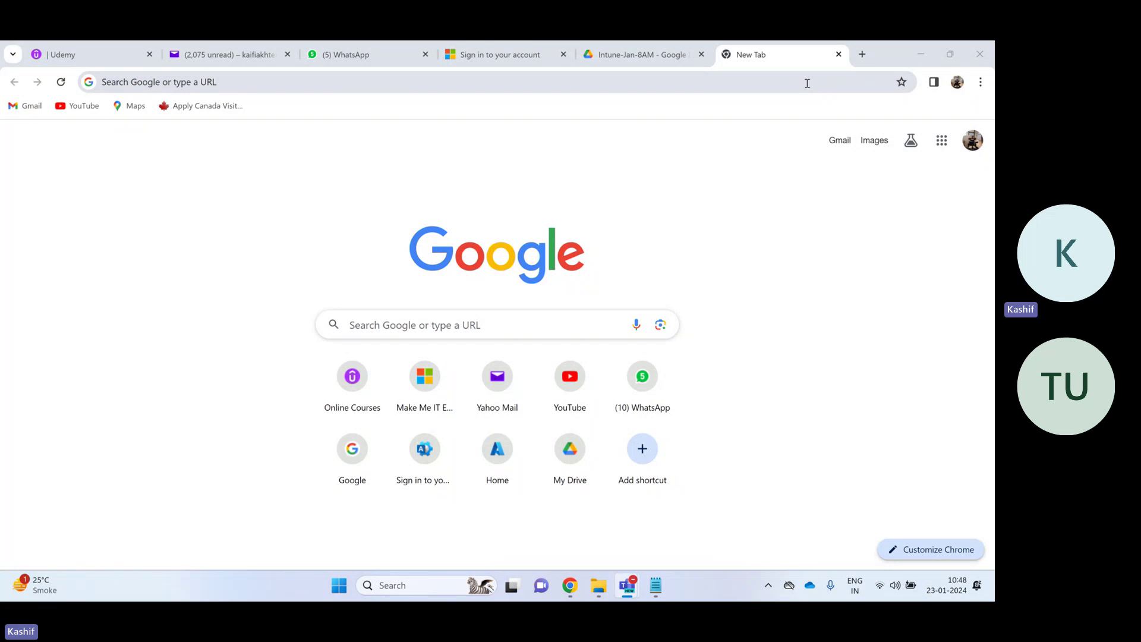
- Go to youtube.com by typing 'You' in the address bar and accepting the autocomplete
{"action": "left_click", "coordinate": [807, 83]}
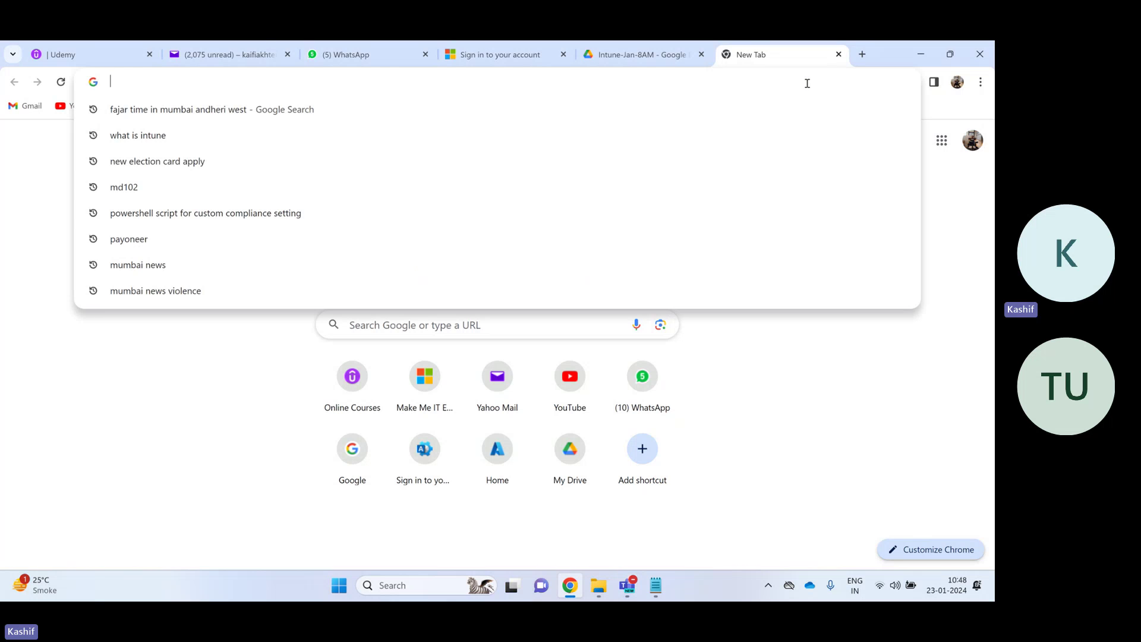
{"action": "type", "text": "You"}
{"action": "key", "text": "Return"}
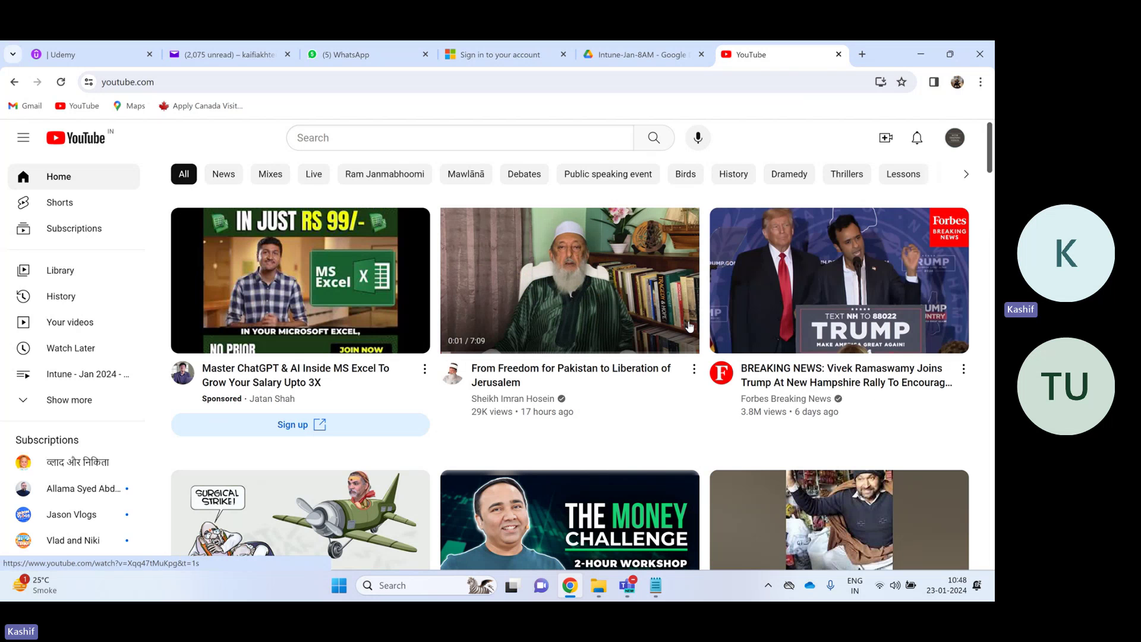
- Search YouTube for 'sccm training'
{"action": "scroll", "coordinate": [558, 294], "scroll_direction": "down", "scroll_amount": 4}
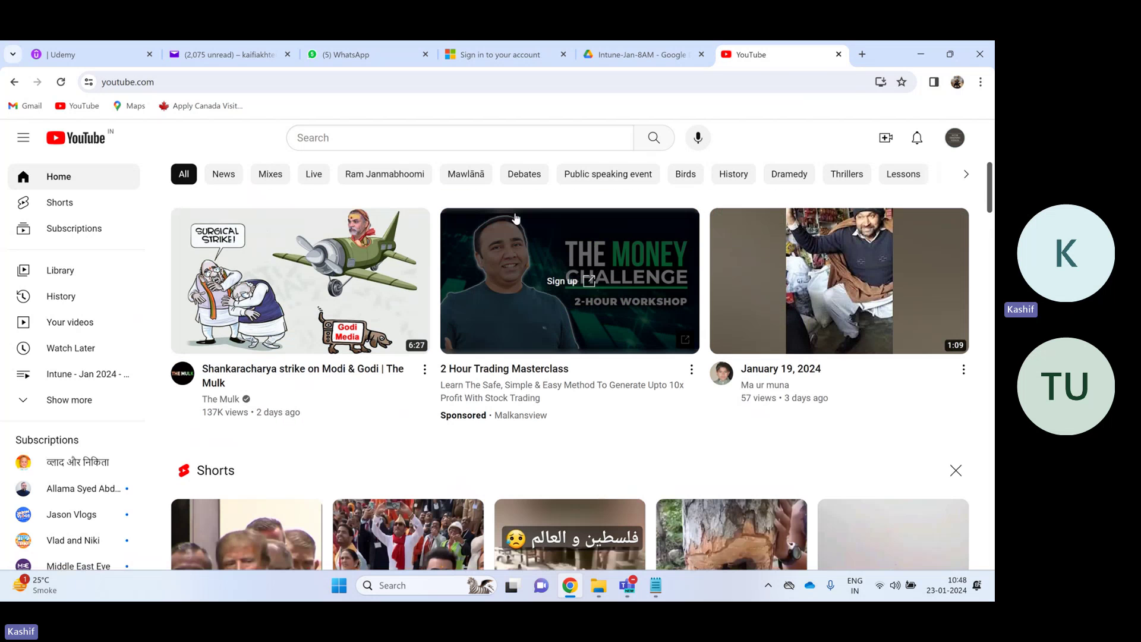
{"action": "scroll", "coordinate": [534, 268], "scroll_direction": "up", "scroll_amount": 4}
{"action": "left_click", "coordinate": [432, 138]}
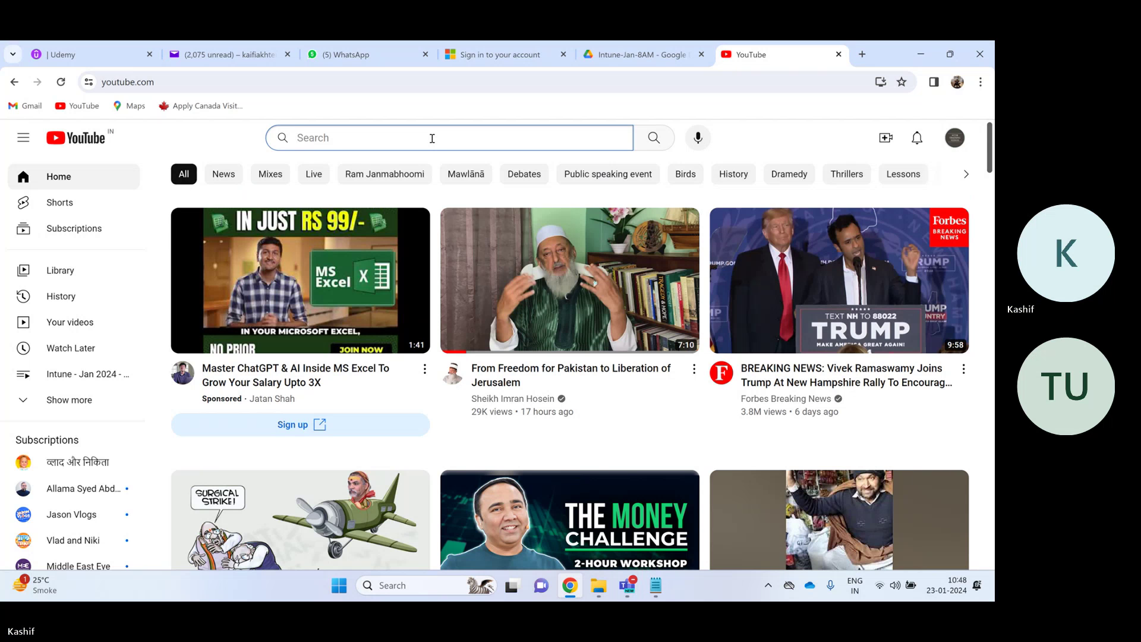
{"action": "type", "text": "sccm training"}
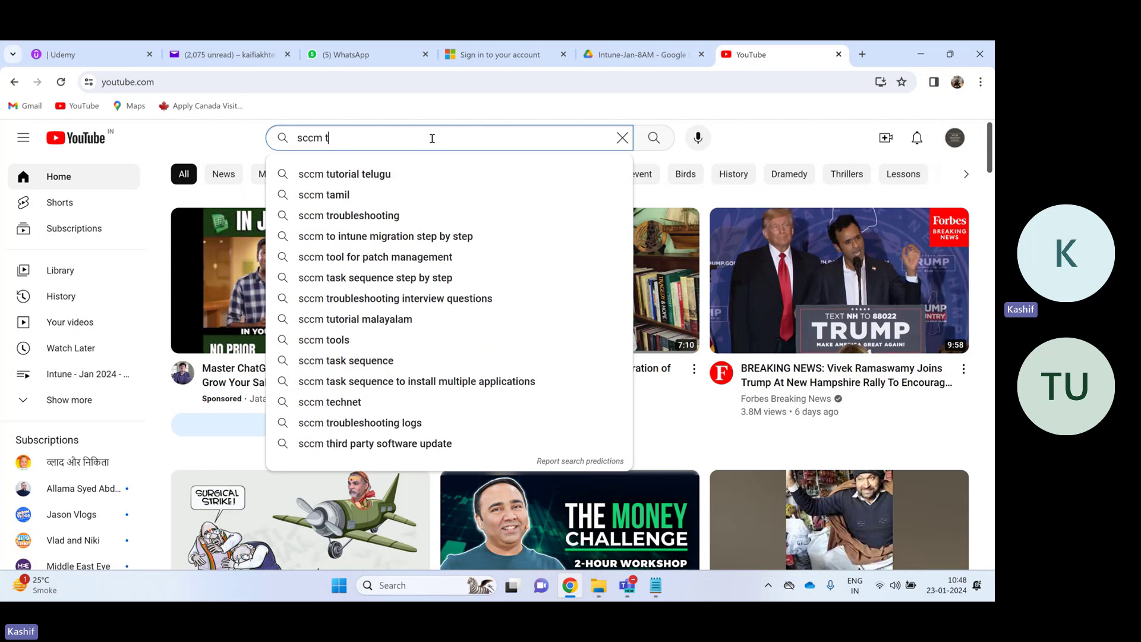
{"action": "key", "text": "Return"}
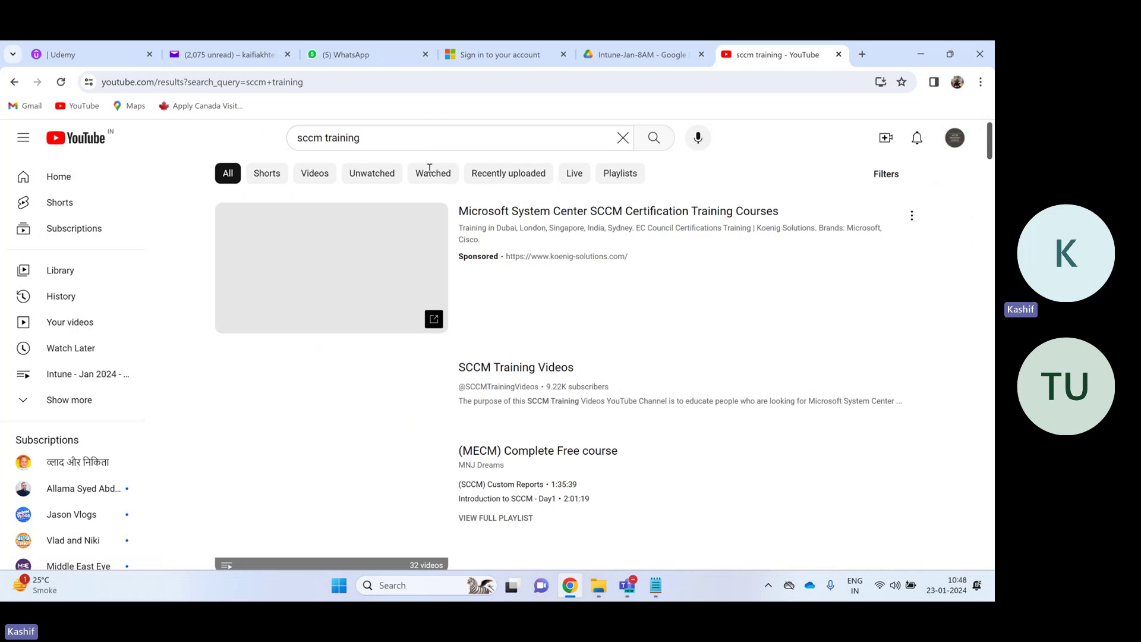
- Open the SCCM Training For Beginners video and pause the ad playing before it
{"action": "scroll", "coordinate": [349, 360], "scroll_direction": "down", "scroll_amount": 3}
{"action": "scroll", "coordinate": [349, 360], "scroll_direction": "down", "scroll_amount": 9}
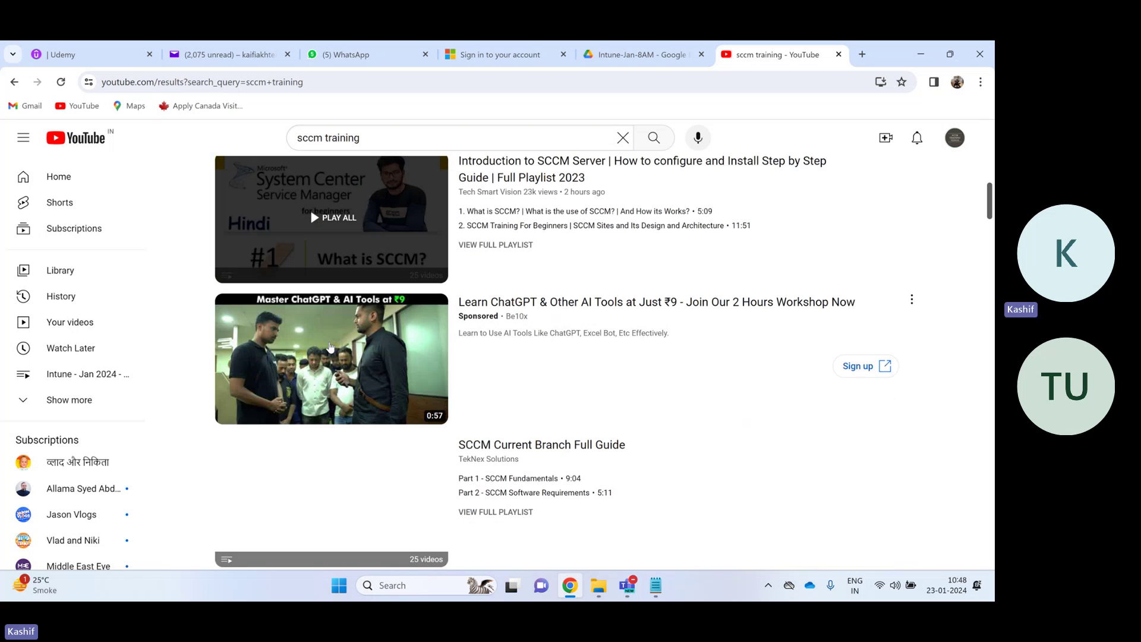
{"action": "scroll", "coordinate": [339, 345], "scroll_direction": "up", "scroll_amount": 4}
{"action": "left_click", "coordinate": [332, 329]}
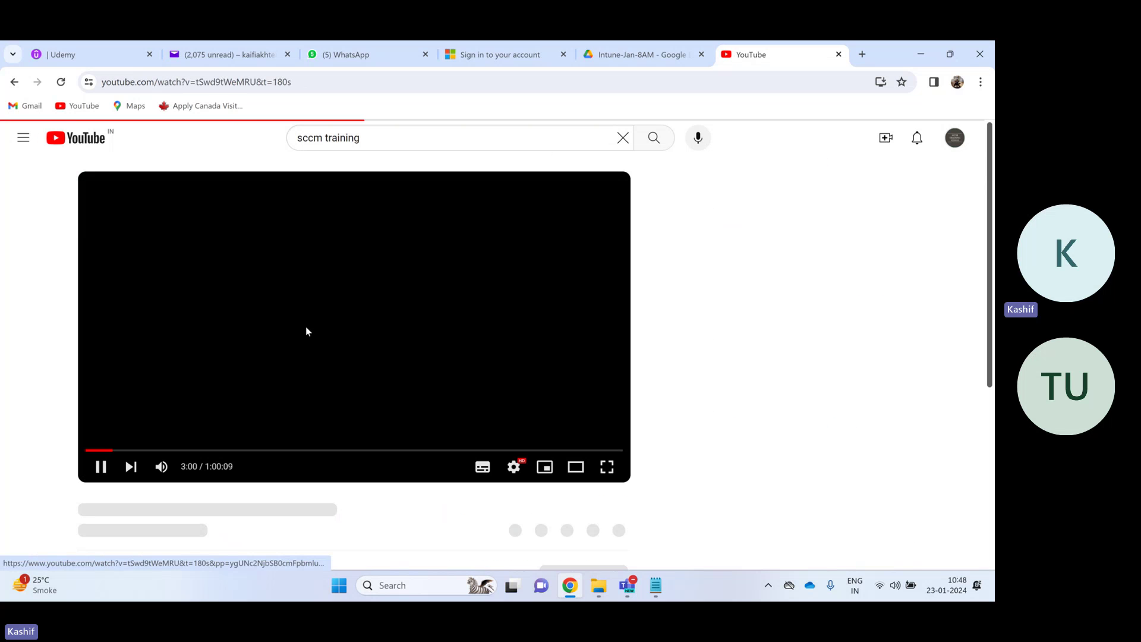
{"action": "left_click", "coordinate": [99, 470]}
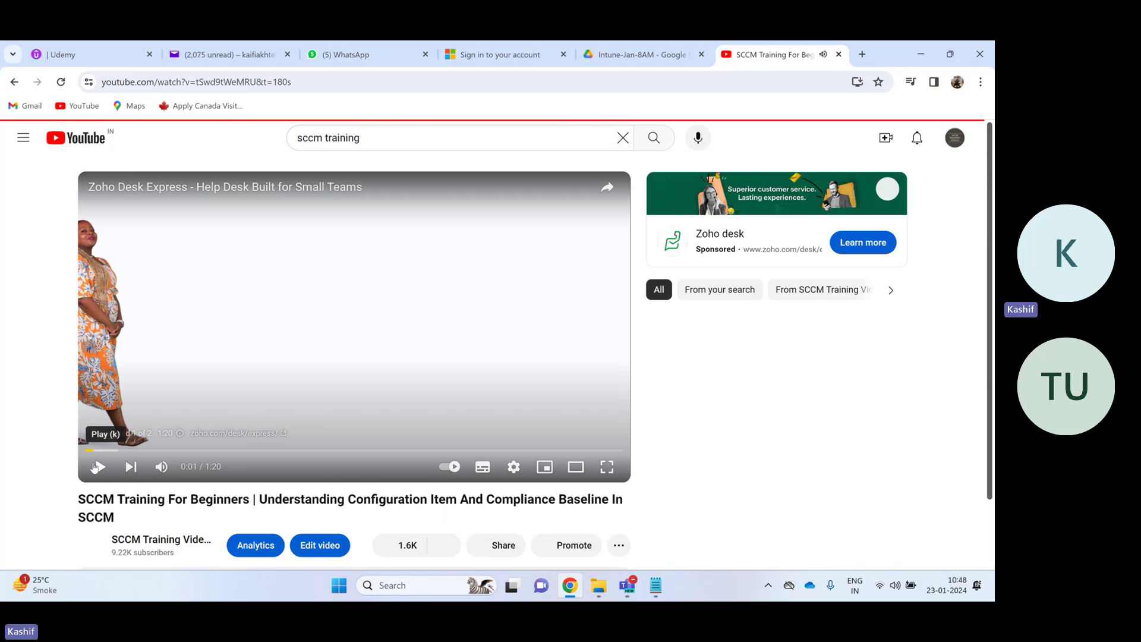
{"action": "scroll", "coordinate": [435, 342], "scroll_direction": "down", "scroll_amount": 2}
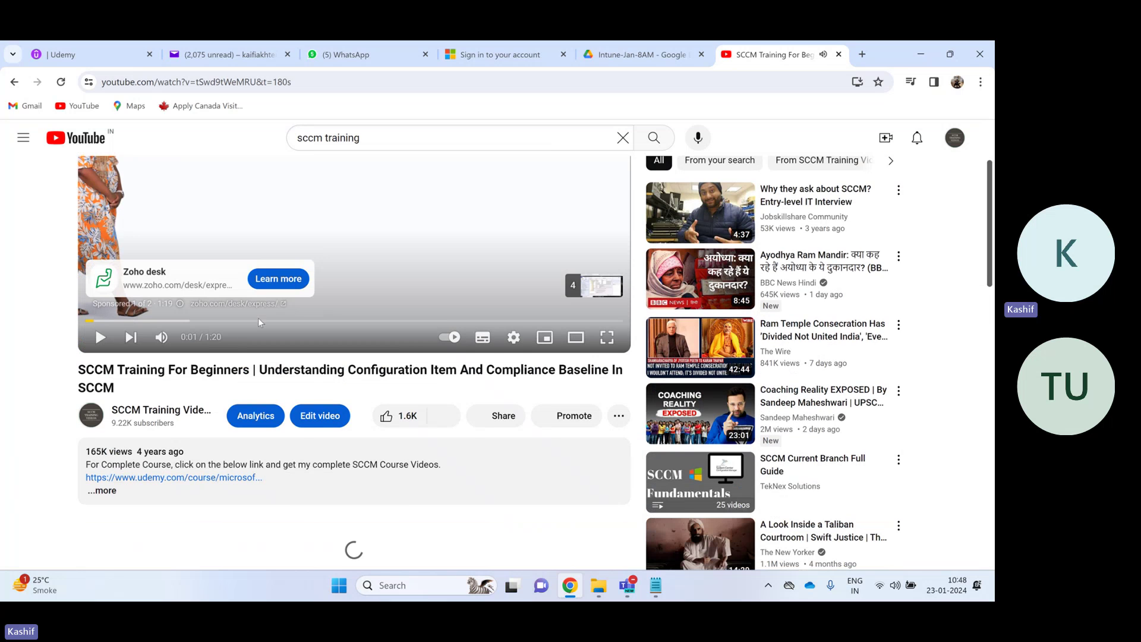
- Download the video at Standard (480p) quality with 'Remember my settings for 30 days' ticked
{"action": "left_click", "coordinate": [619, 416]}
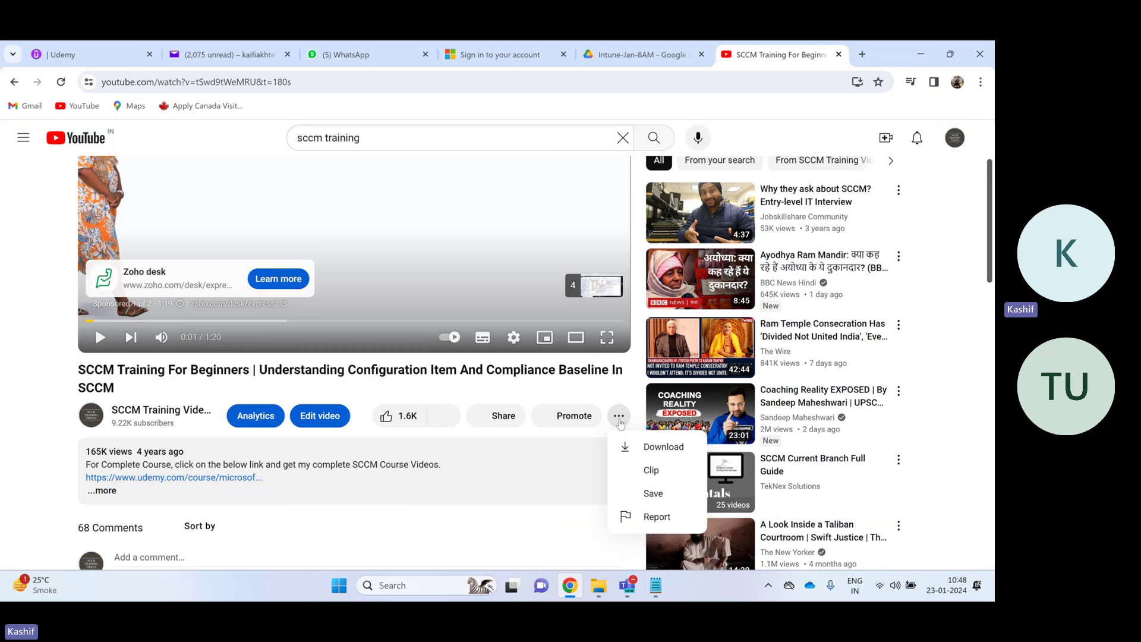
{"action": "left_click", "coordinate": [662, 446]}
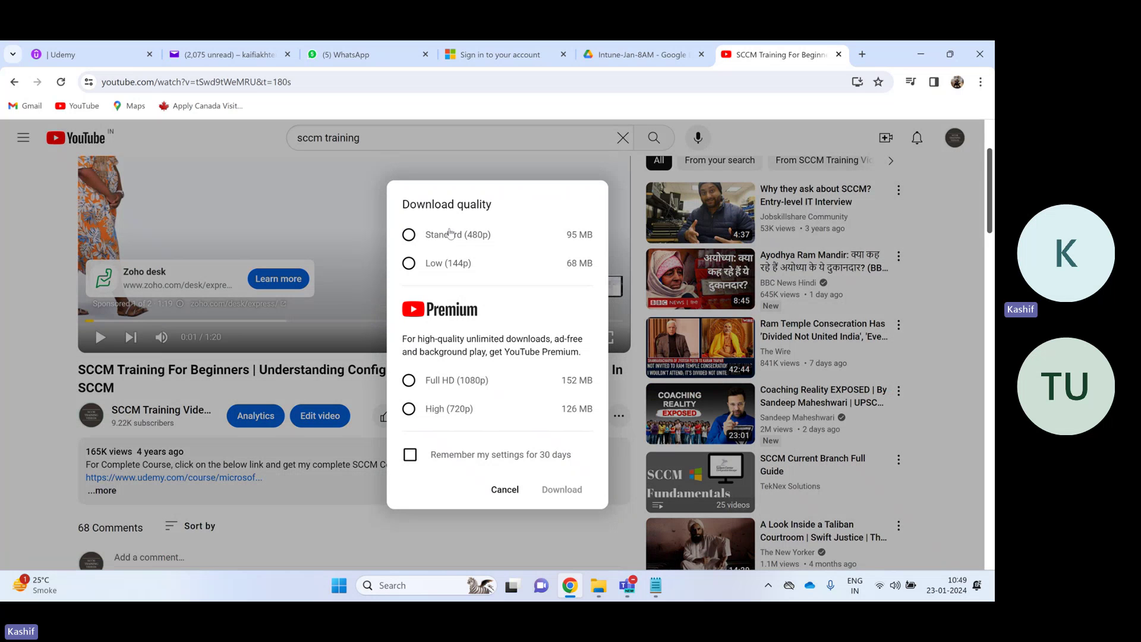
{"action": "left_click", "coordinate": [409, 235]}
{"action": "left_click", "coordinate": [409, 264]}
{"action": "left_click", "coordinate": [409, 235]}
{"action": "left_click", "coordinate": [408, 263]}
{"action": "left_click", "coordinate": [409, 235]}
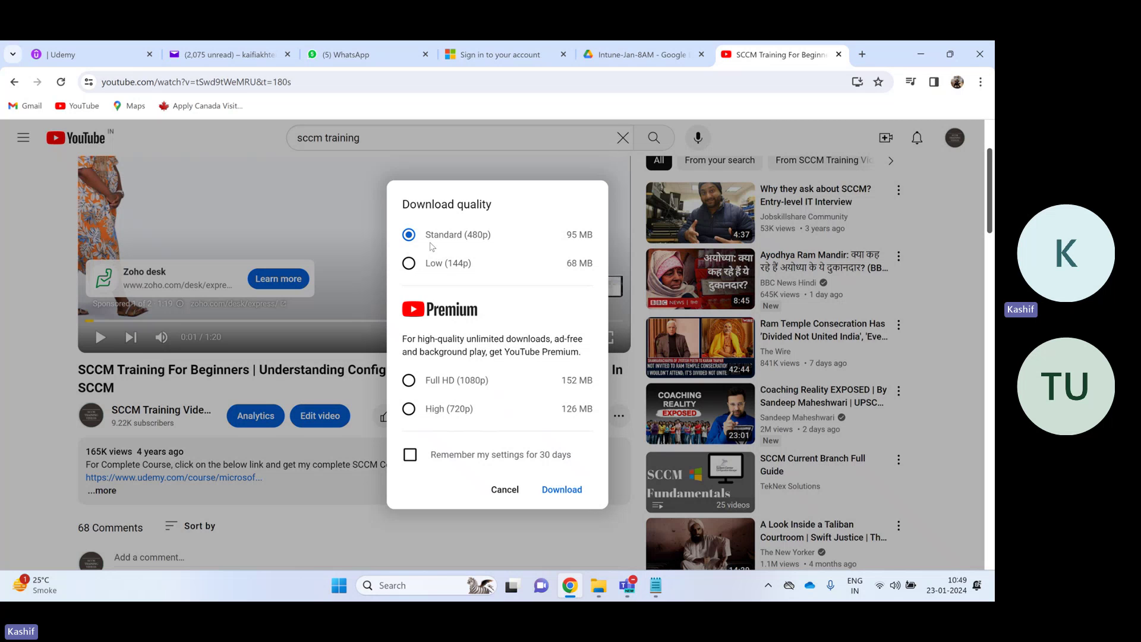
{"action": "left_click", "coordinate": [409, 235]}
{"action": "left_click", "coordinate": [475, 459]}
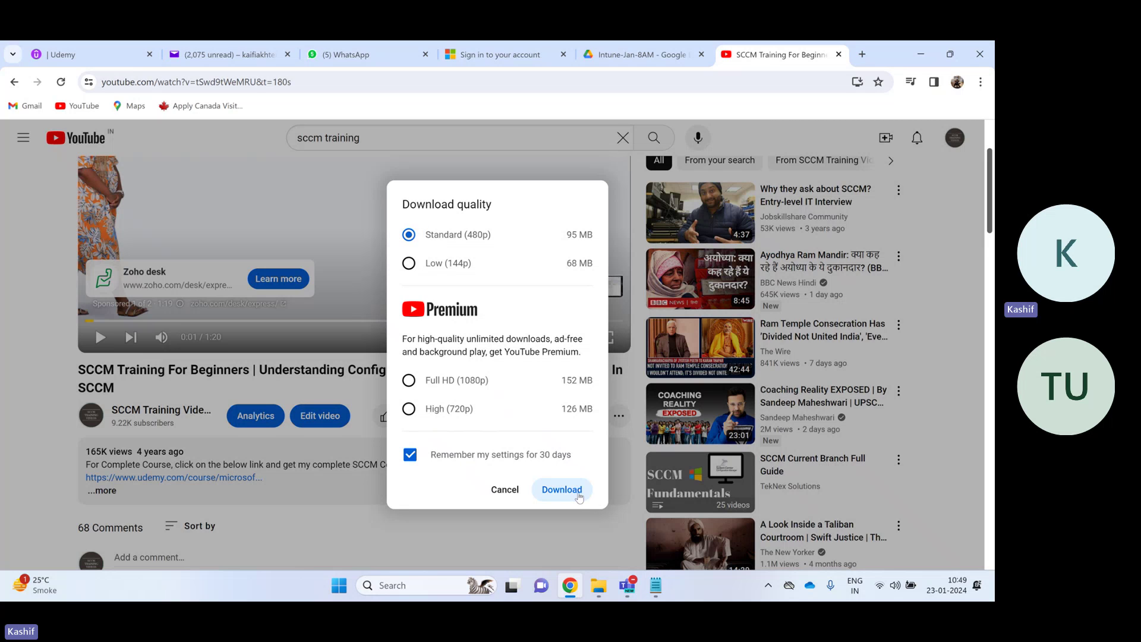
{"action": "left_click", "coordinate": [576, 495]}
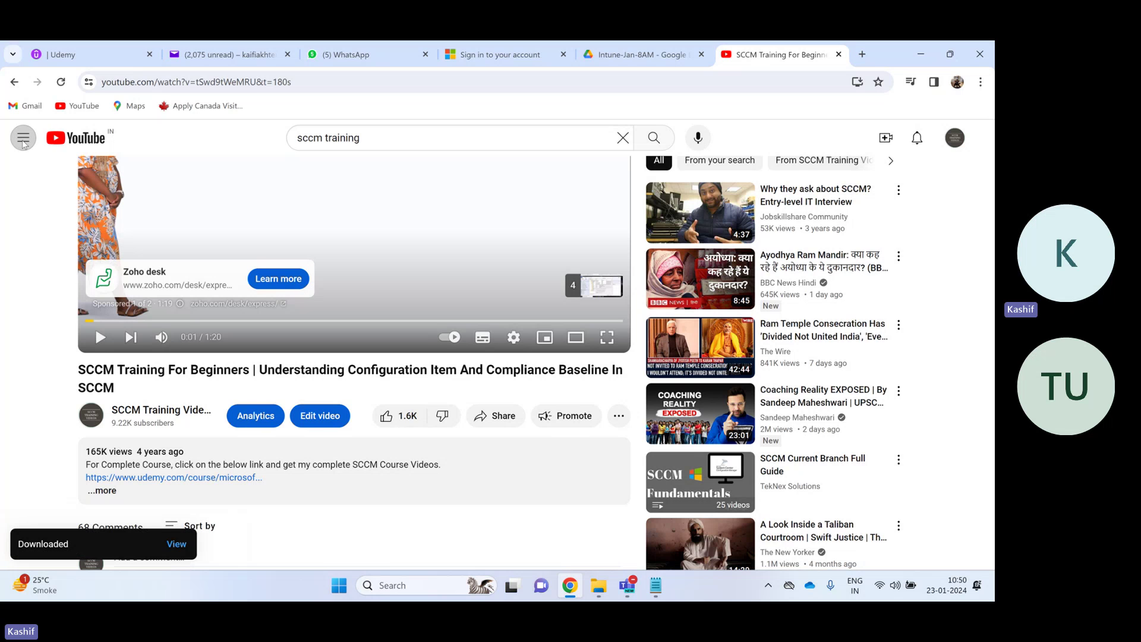
- Open Downloads from the YouTube side menu to see the saved SCCM video
{"action": "left_click", "coordinate": [23, 137]}
{"action": "left_click", "coordinate": [77, 372]}
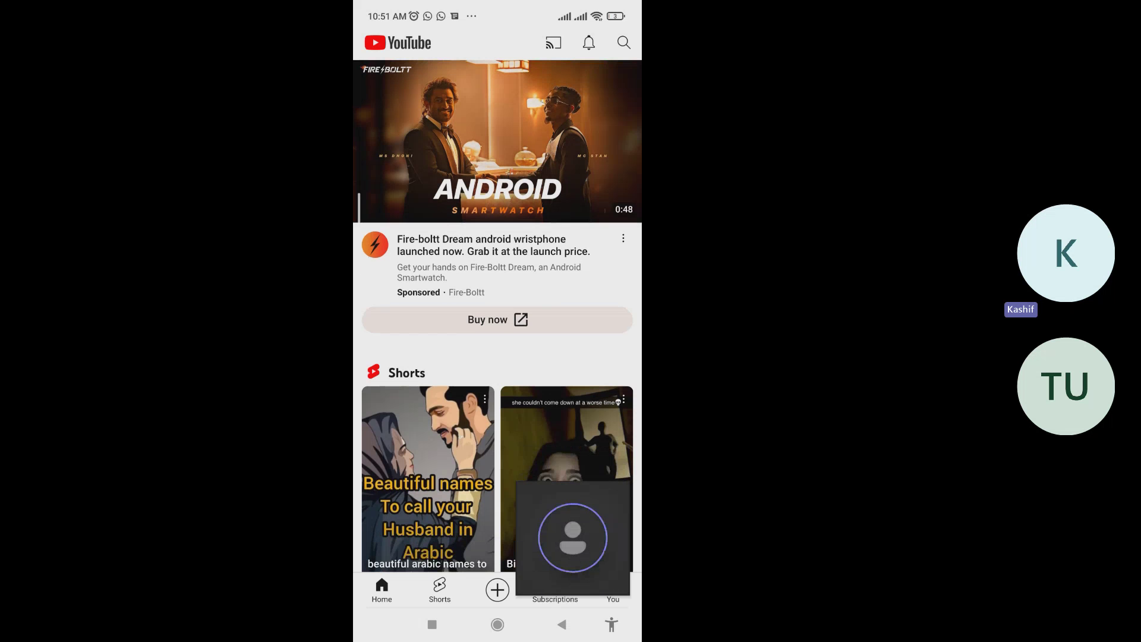
- Scroll the app's Home feed and open 'Bhai Tension Kaiko Leta Hai Nakli Goli Hai'
{"action": "scroll", "coordinate": [497, 304], "scroll_direction": "down", "scroll_amount": 5}
{"action": "scroll", "coordinate": [498, 303], "scroll_direction": "down", "scroll_amount": 5}
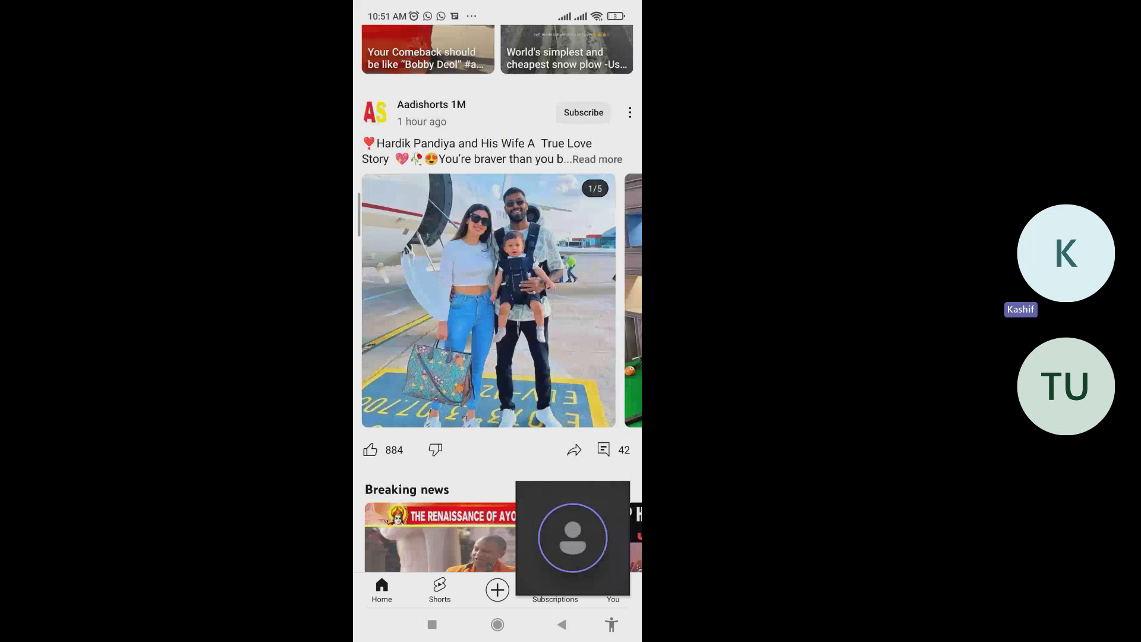
{"action": "scroll", "coordinate": [497, 303], "scroll_direction": "down", "scroll_amount": 5}
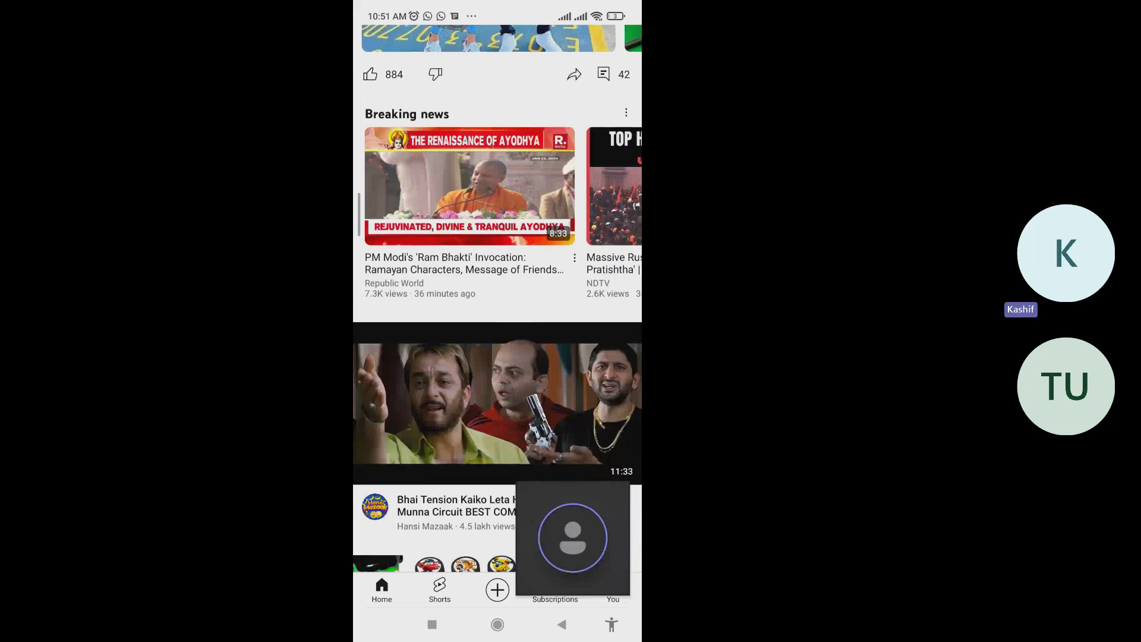
{"action": "scroll", "coordinate": [497, 303], "scroll_direction": "down", "scroll_amount": 3}
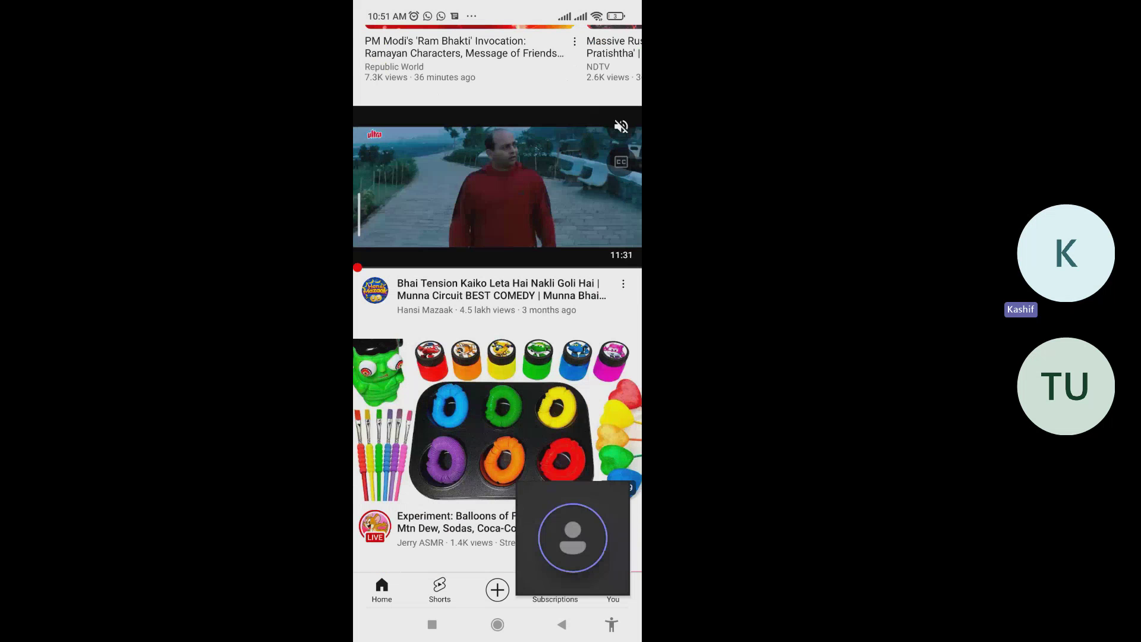
{"action": "left_click", "coordinate": [497, 179]}
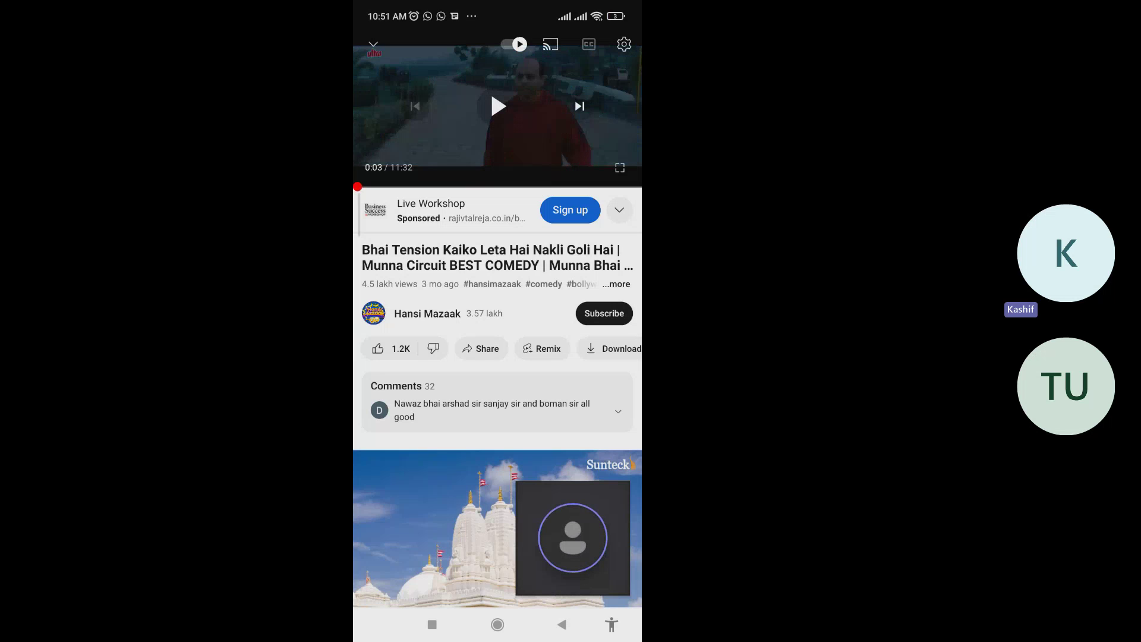
- Download the Bhai Tension video to the phone, then go back to the Home feed
{"action": "left_click", "coordinate": [612, 349]}
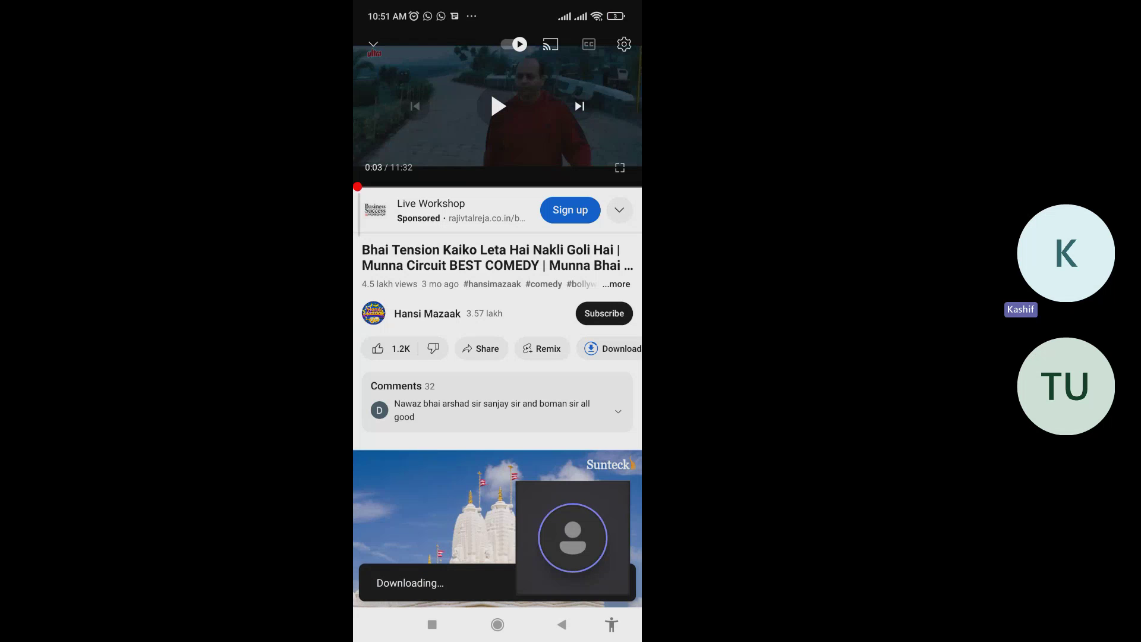
{"action": "left_click_drag", "start_coordinate": [573, 538], "coordinate": [573, 455]}
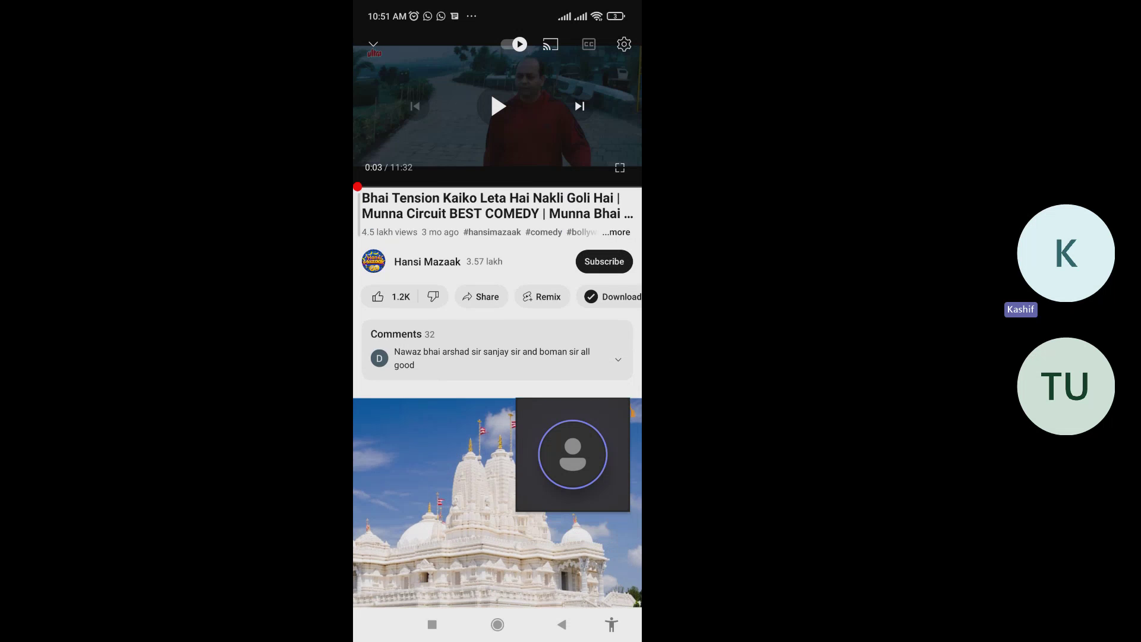
{"action": "key", "text": "Escape"}
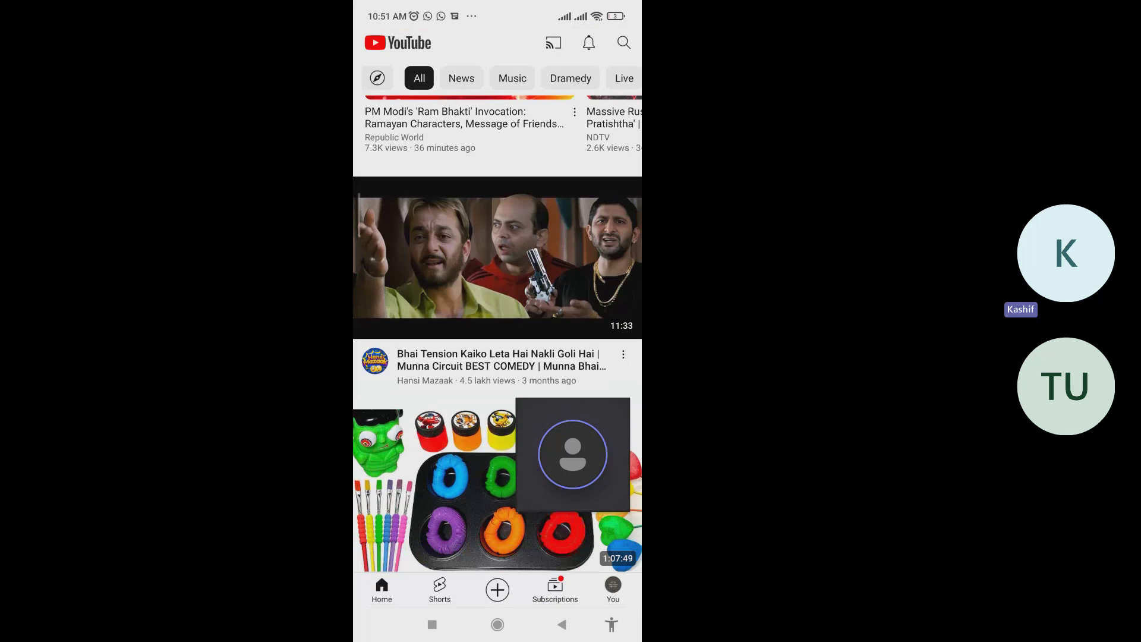
- From the You page, open Downloads, play the saved Bhai Tension video, then back out
{"action": "left_click", "coordinate": [613, 588]}
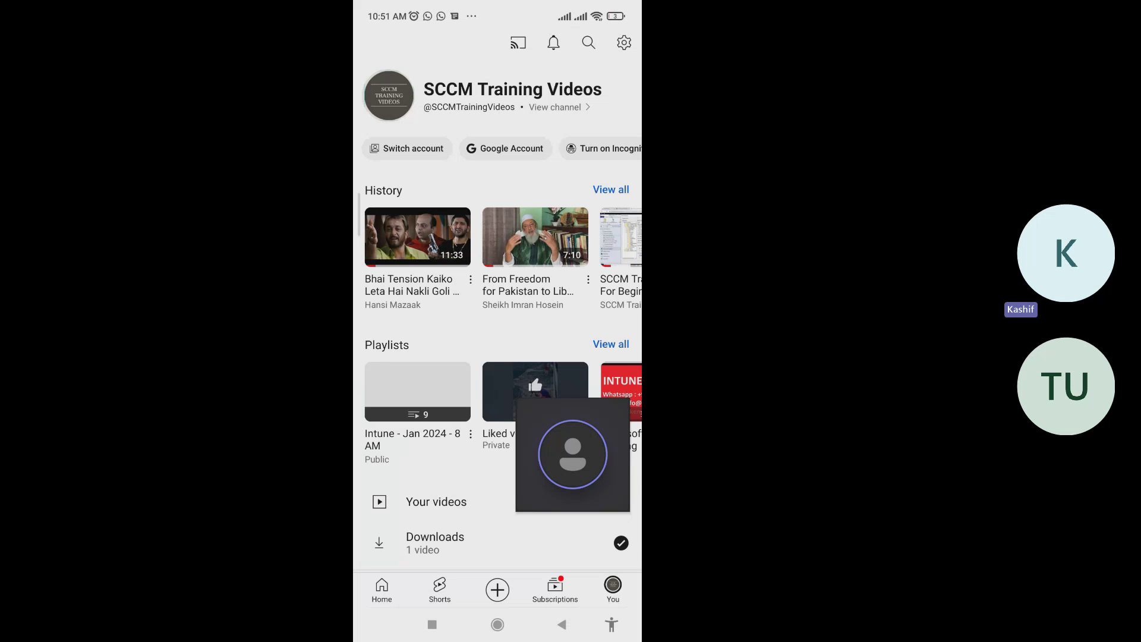
{"action": "scroll", "coordinate": [498, 315], "scroll_direction": "down", "scroll_amount": 3}
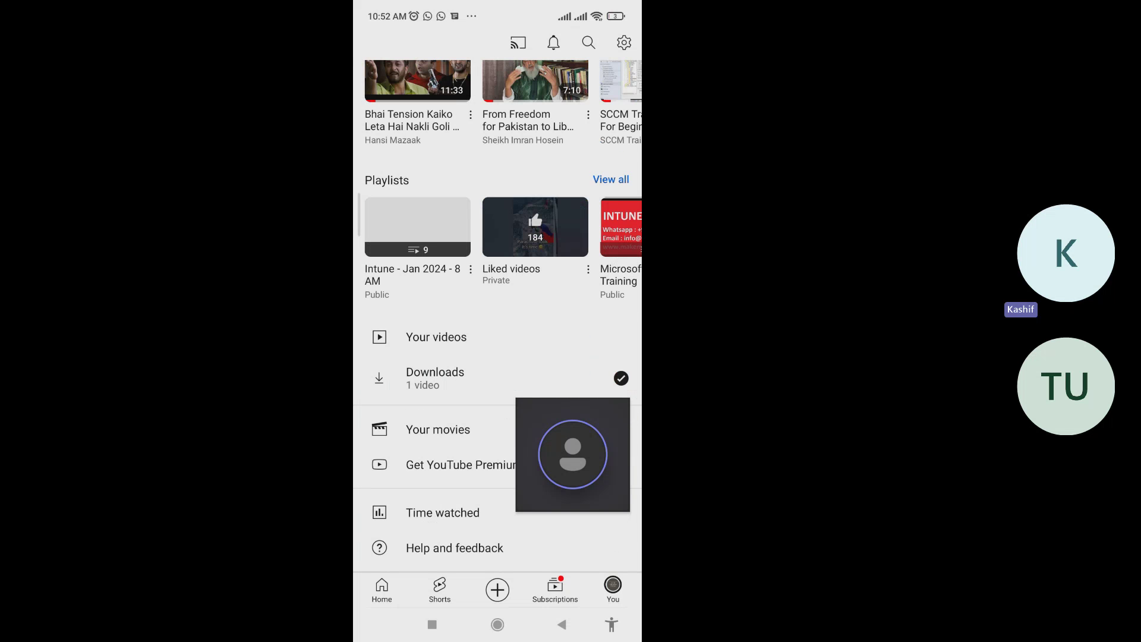
{"action": "left_click", "coordinate": [435, 378]}
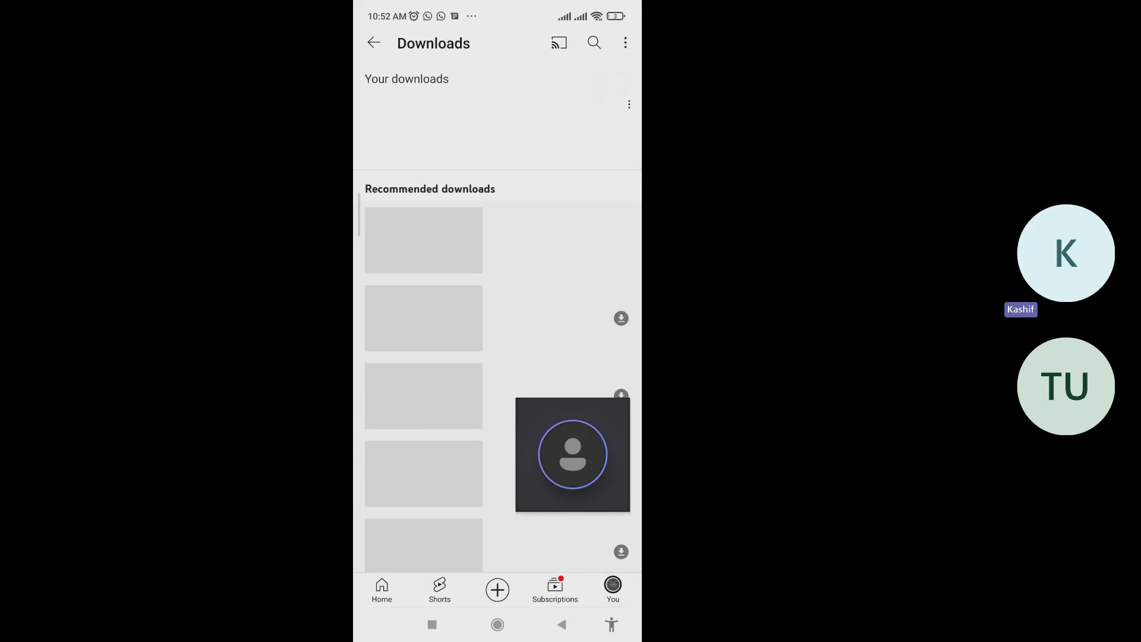
{"action": "scroll", "coordinate": [497, 315], "scroll_direction": "up", "scroll_amount": 1}
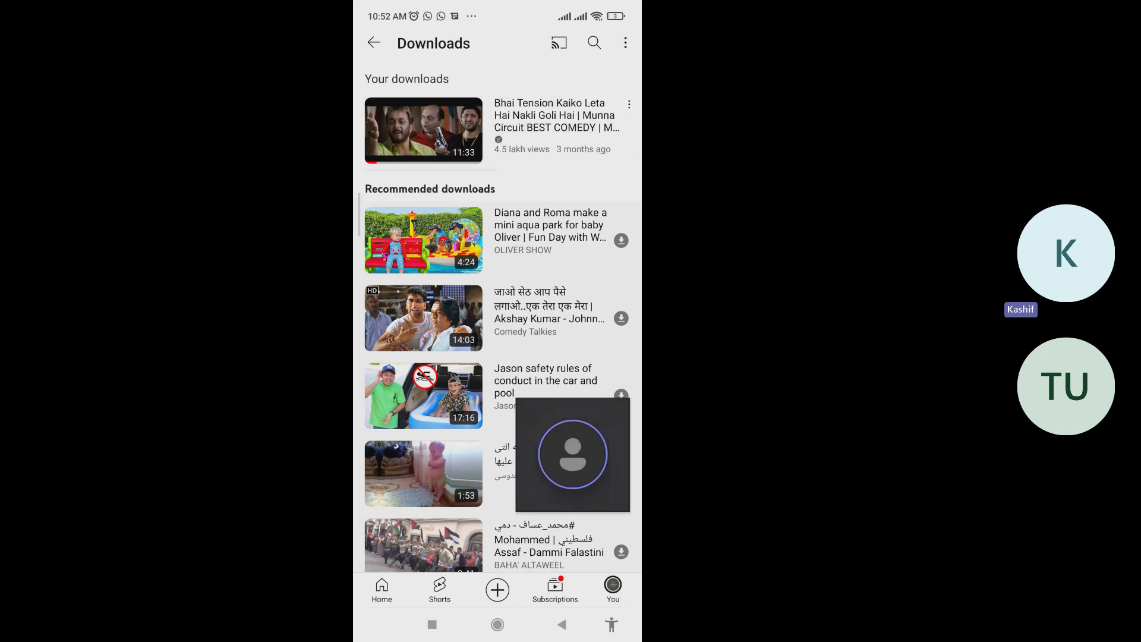
{"action": "left_click", "coordinate": [423, 130]}
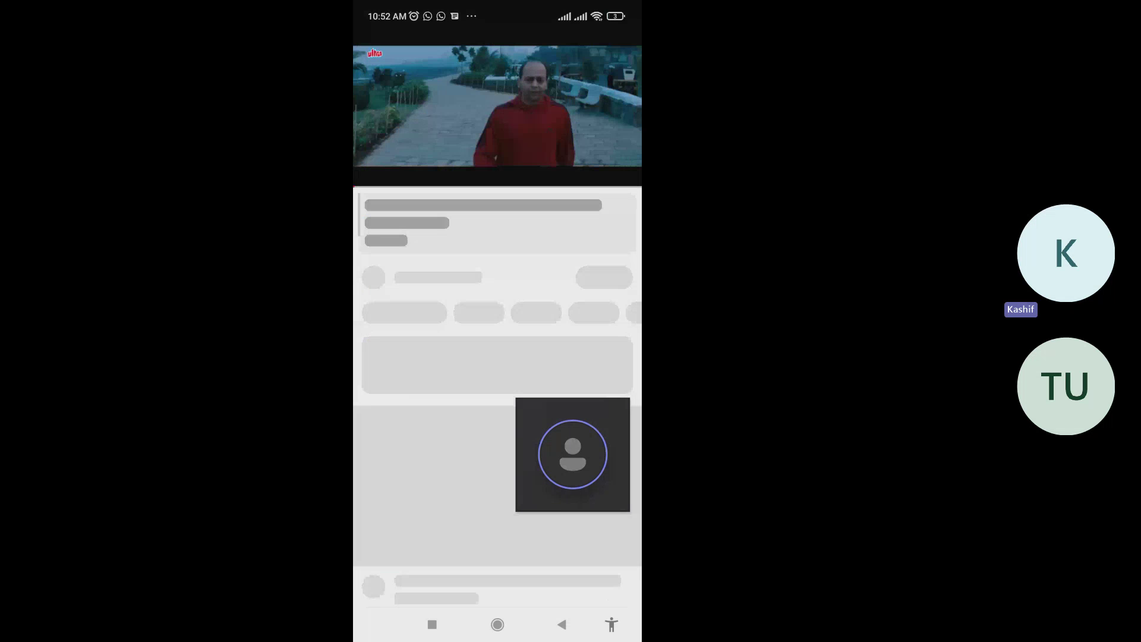
{"action": "key", "text": "Escape"}
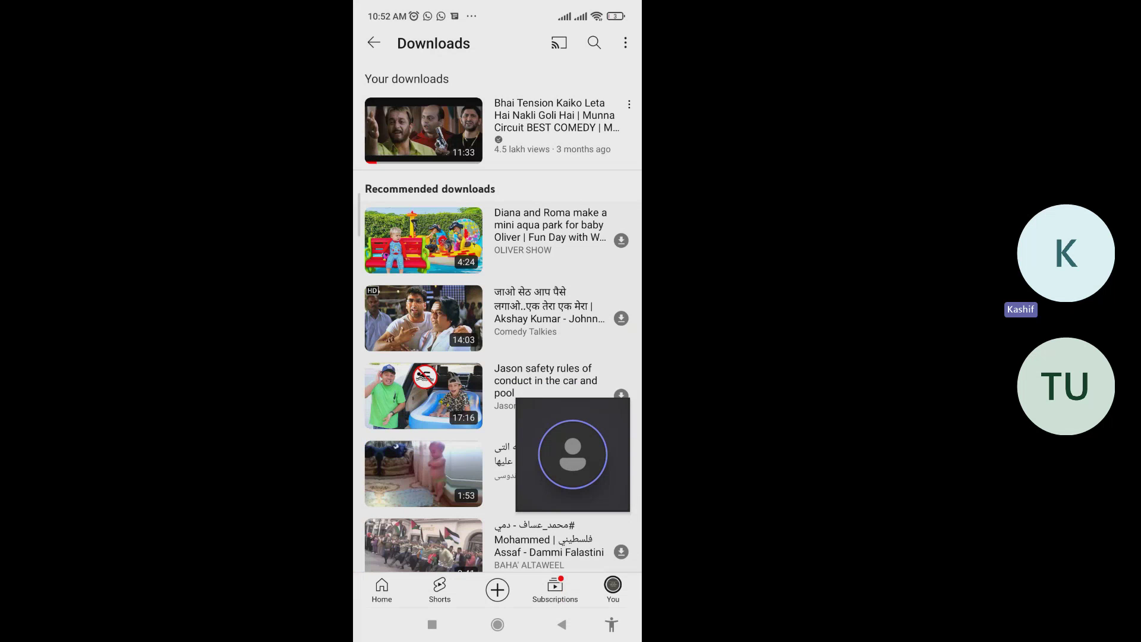